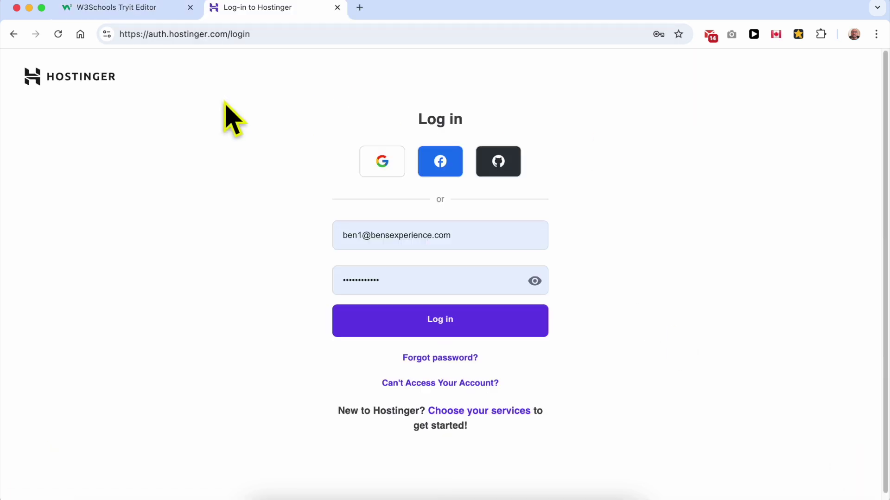
Log in to Hostinger hPanel and open the Websites list showing benstutorial.com.
left_click(439, 326)
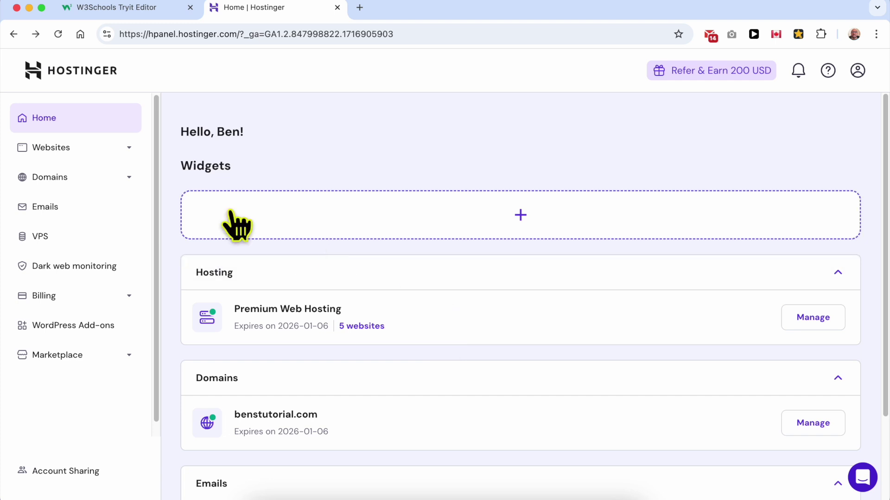
left_click(105, 148)
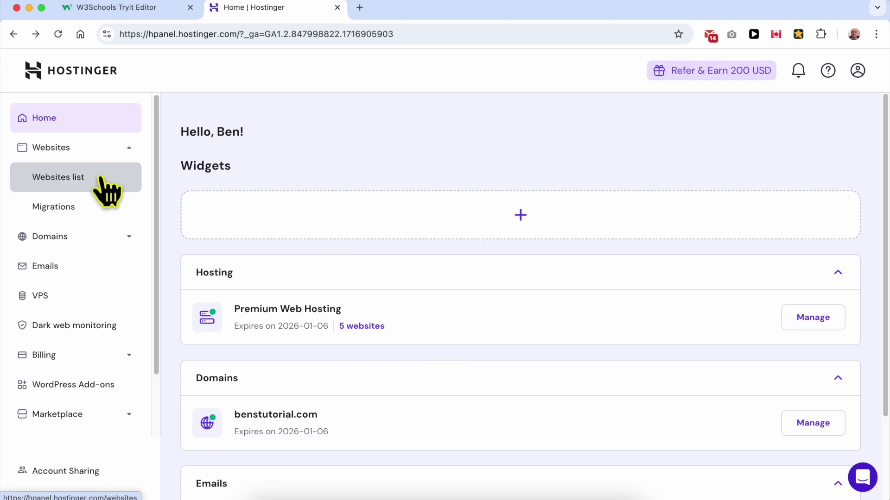
left_click(106, 192)
scroll(514, 288, "down", 5)
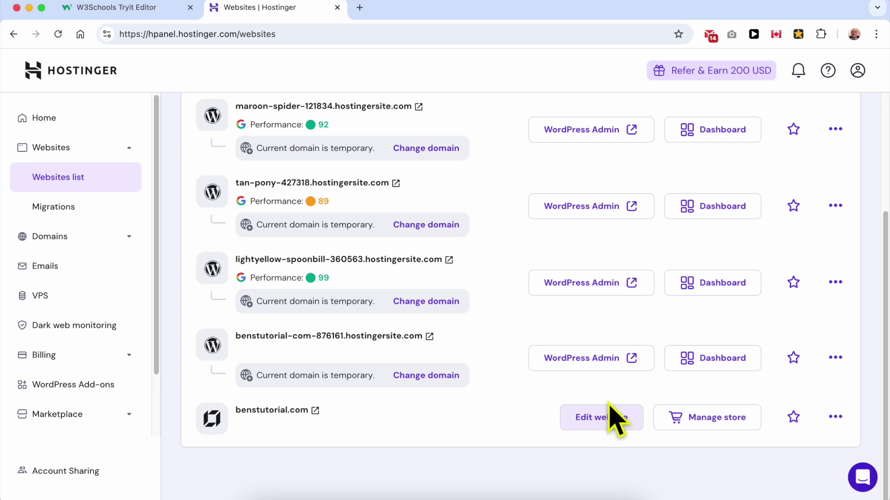
triple_click(370, 408)
left_click(371, 409)
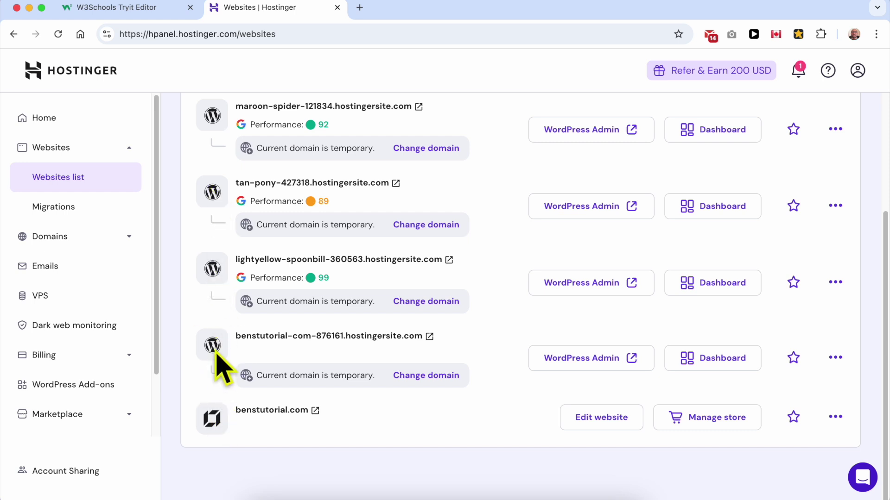
left_click_drag(216, 351, 219, 362)
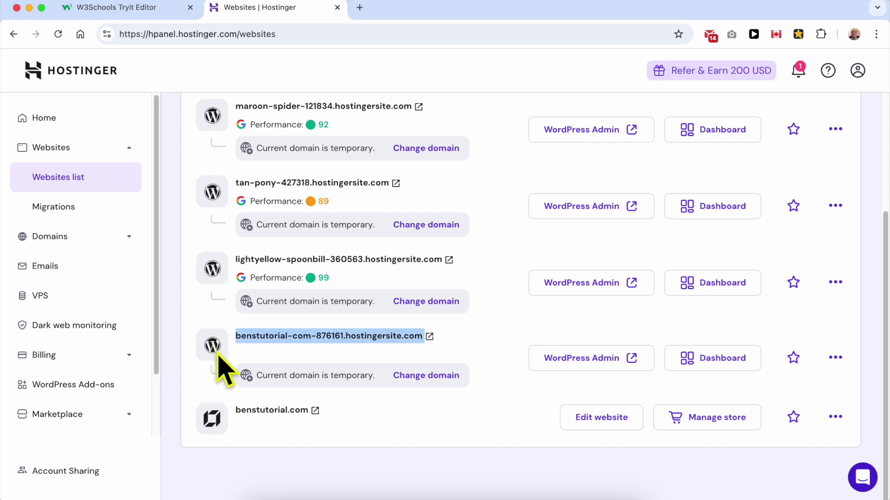
left_click(216, 427)
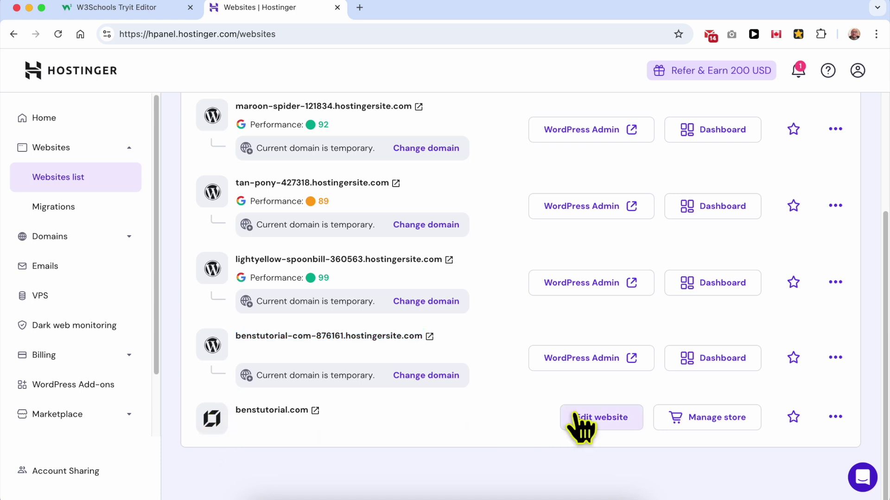
Edit benstutorial.com, add an Embed code element to the Contact page, and open its code entry.
left_click(600, 418)
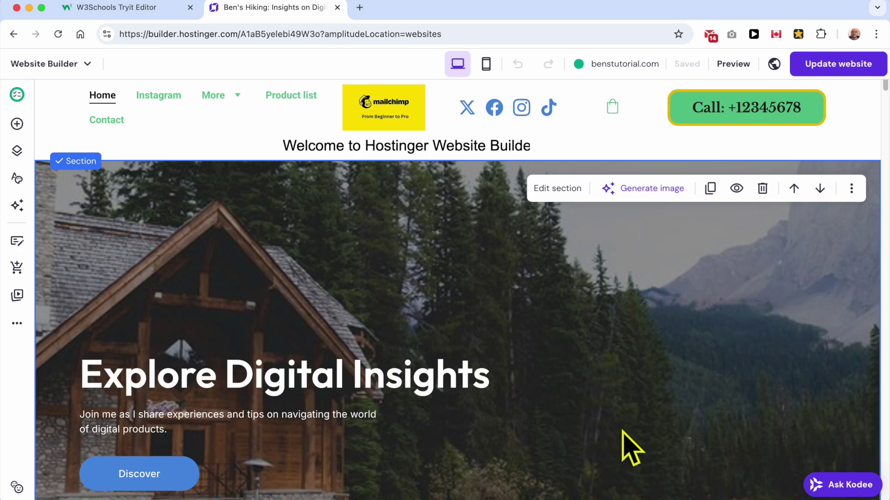
left_click(111, 121)
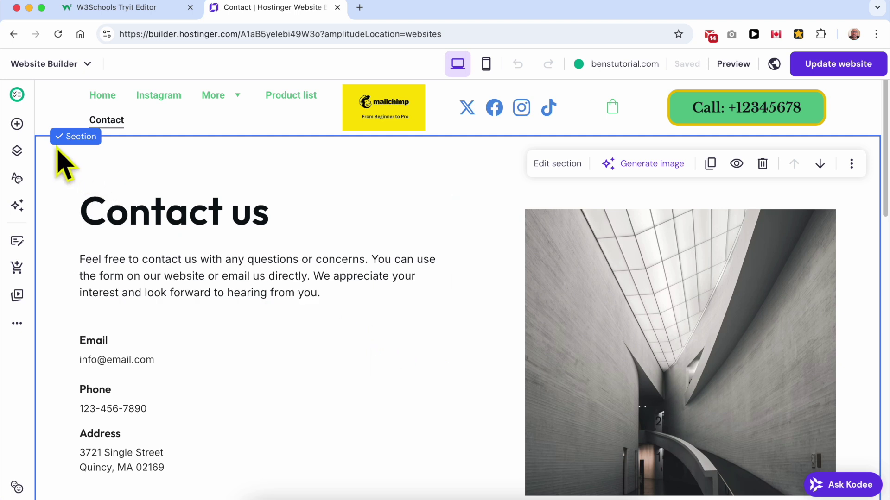
left_click(17, 124)
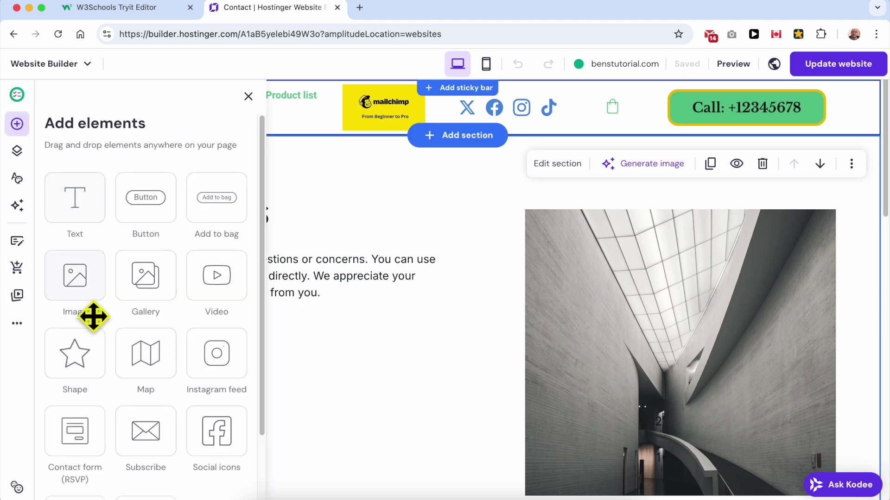
scroll(107, 343, "down", 2)
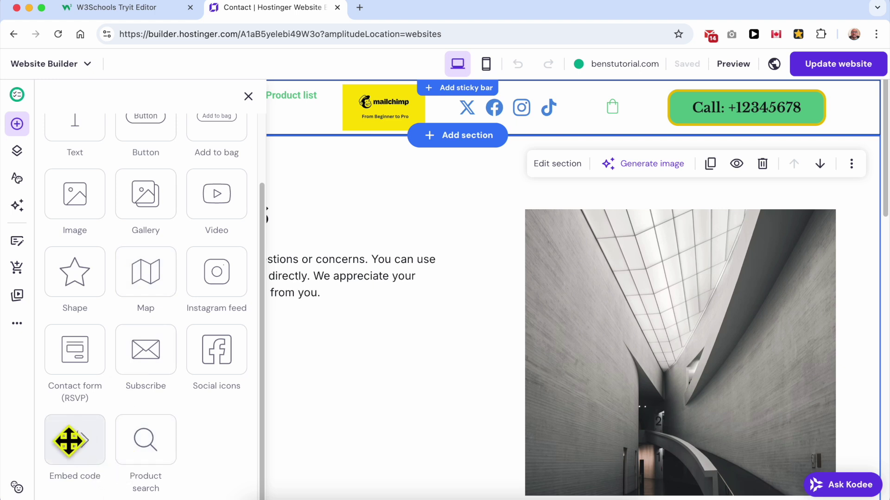
left_click_drag(68, 441, 373, 378)
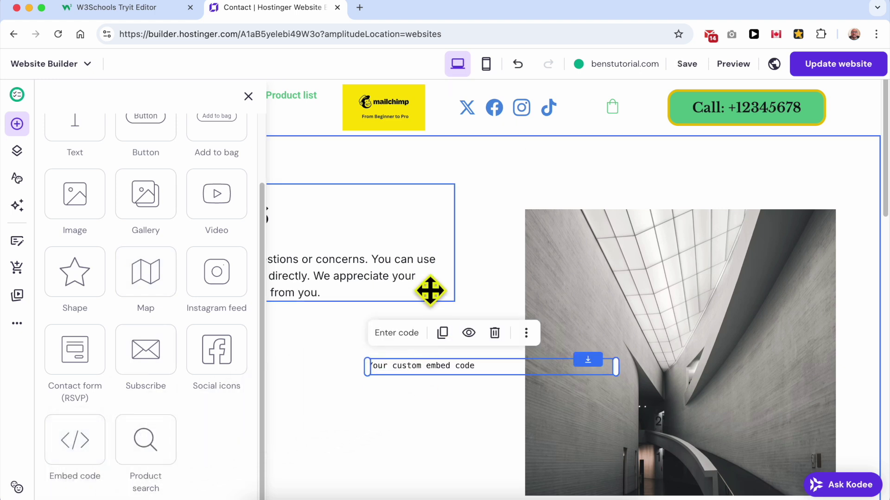
left_click(402, 336)
Clear the placeholder embed code and copy all the call-button code from the W3Schools editor.
triple_click(702, 224)
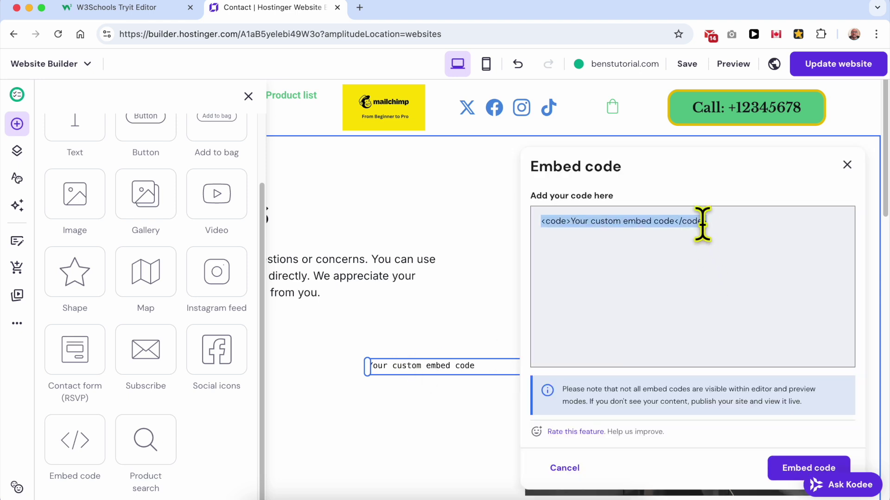
key("BackSpace")
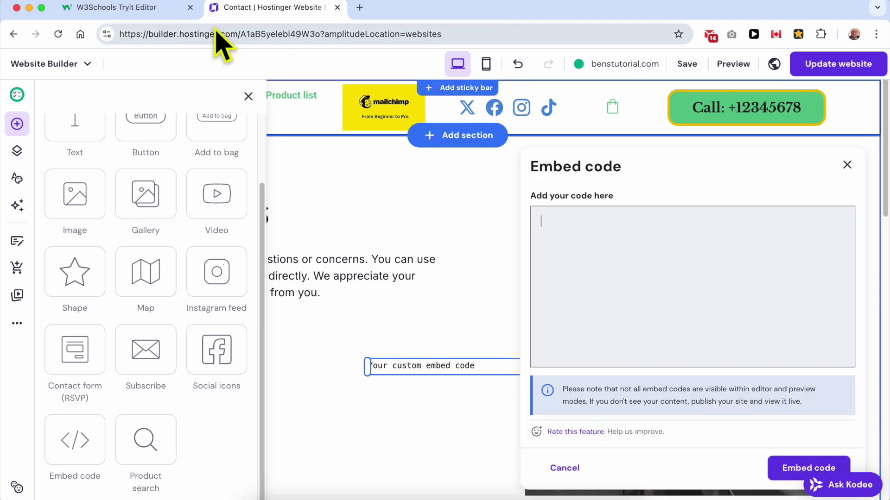
left_click(149, 13)
left_click_drag(93, 469, 19, 54)
right_click(156, 226)
left_click(166, 213)
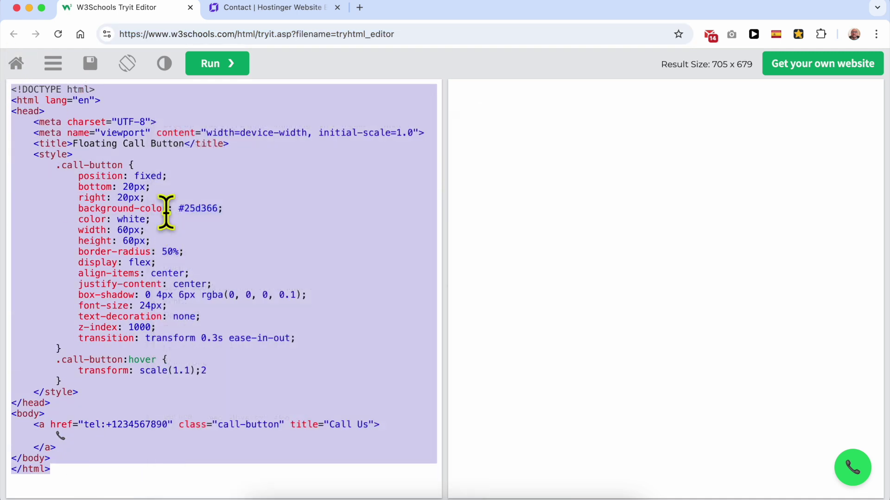
Paste the call-button code into the embed box and insert it on the Contact page.
left_click(262, 12)
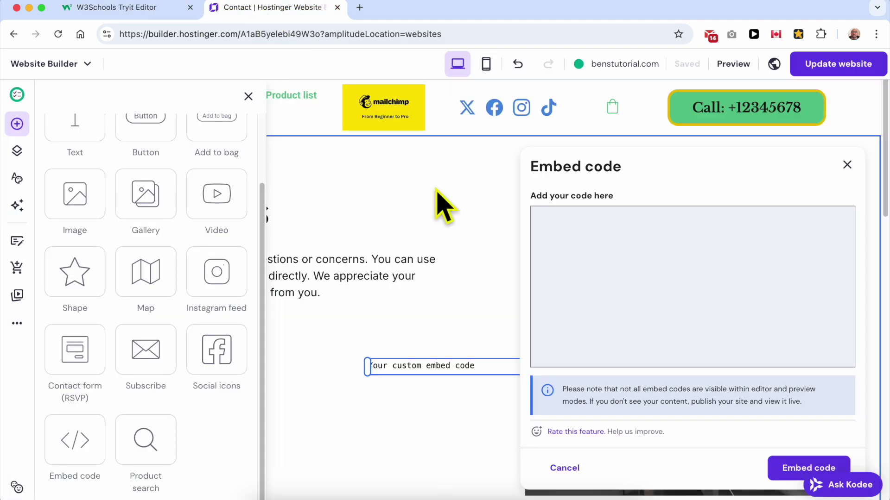
right_click(614, 231)
left_click(661, 323)
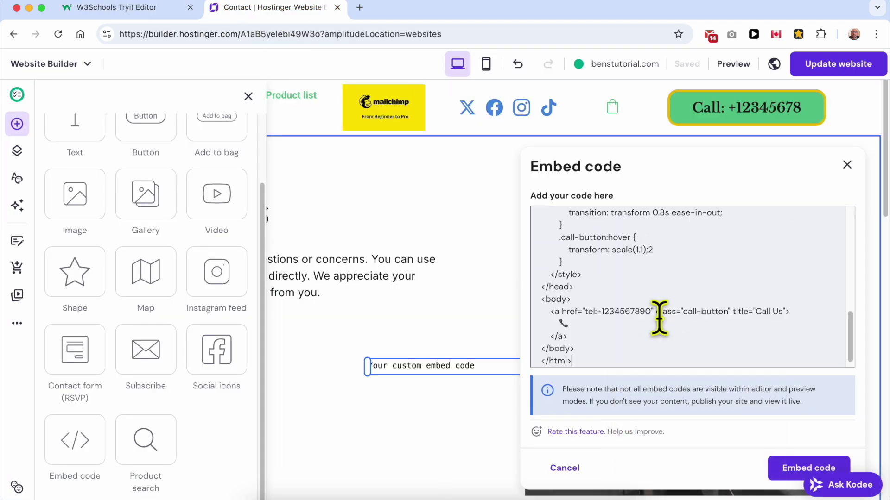
left_click(788, 477)
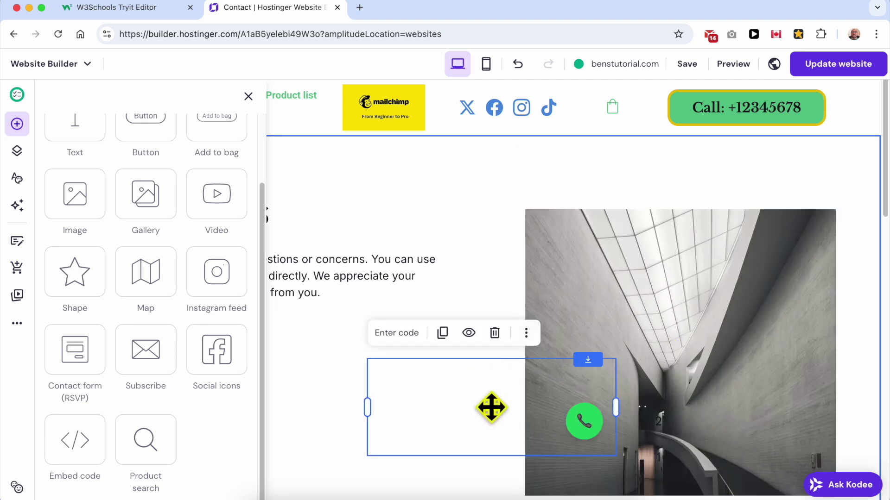
Narrow the call-button element beside Phone, publish with Update website, and view the live site.
left_click_drag(368, 415, 185, 405)
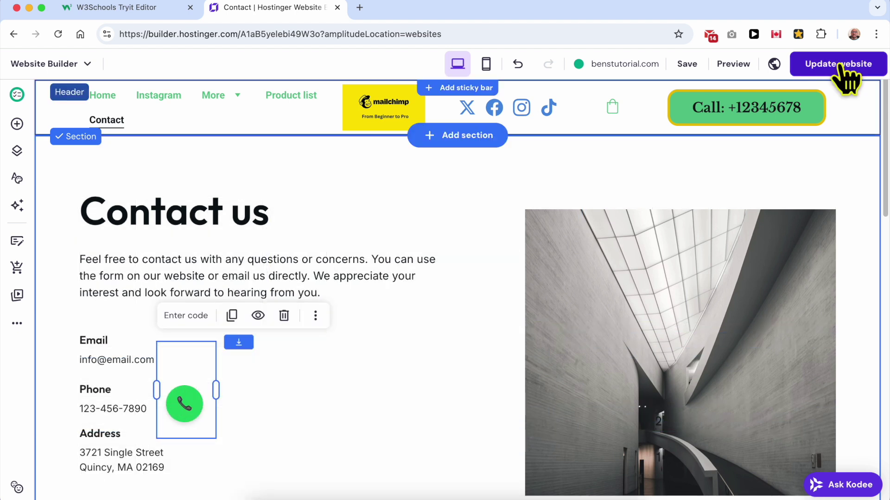
left_click(834, 64)
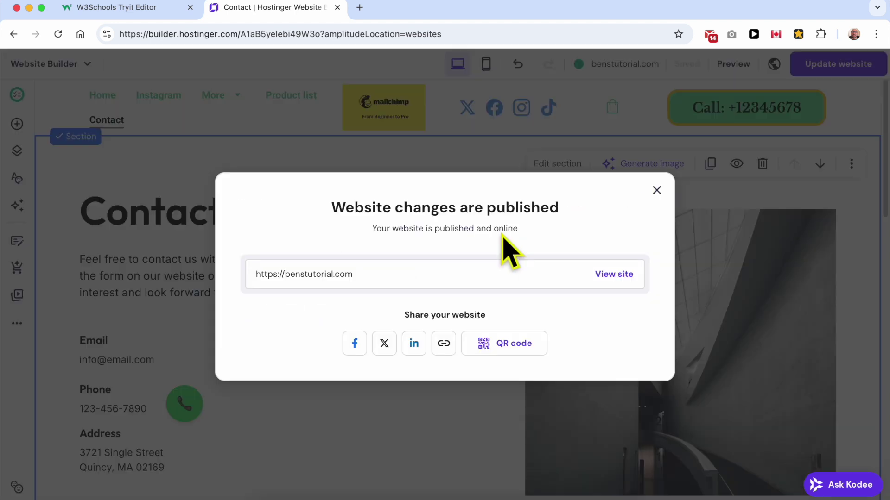
left_click(615, 275)
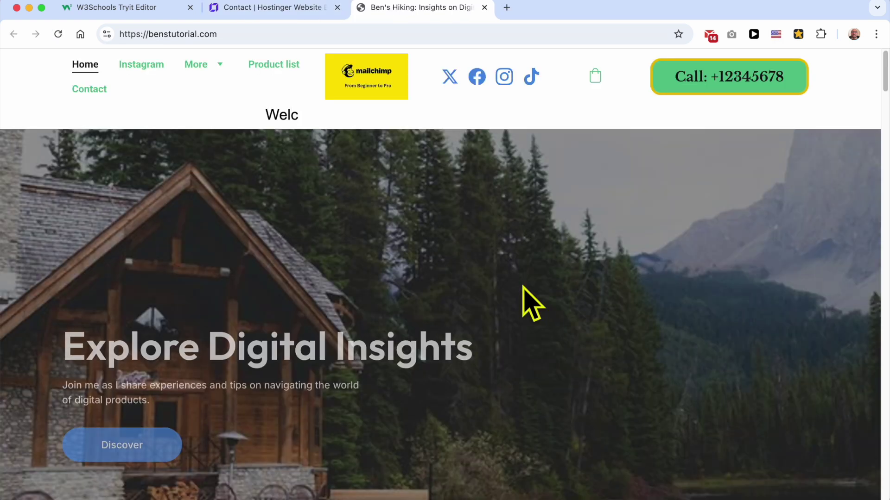
Test the green phone button on the live Contact page, dismiss the FaceTime prompt, then return to W3Schools.
left_click(95, 92)
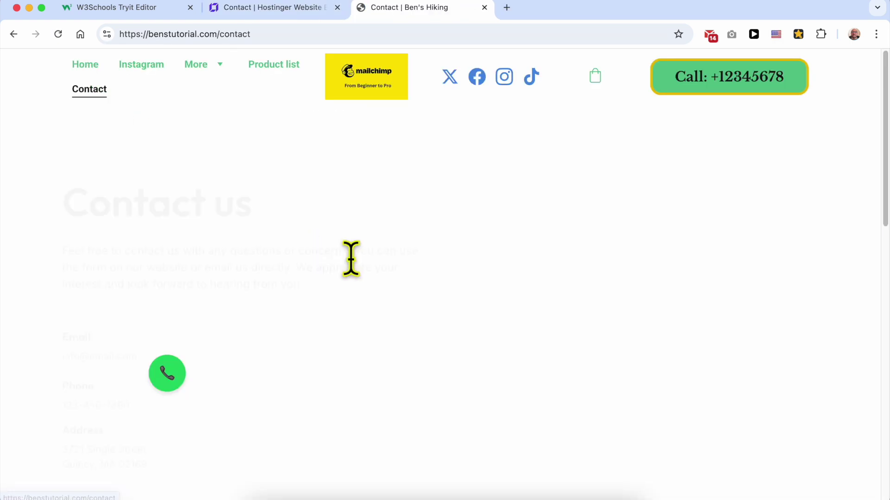
scroll(195, 278, "down", 5)
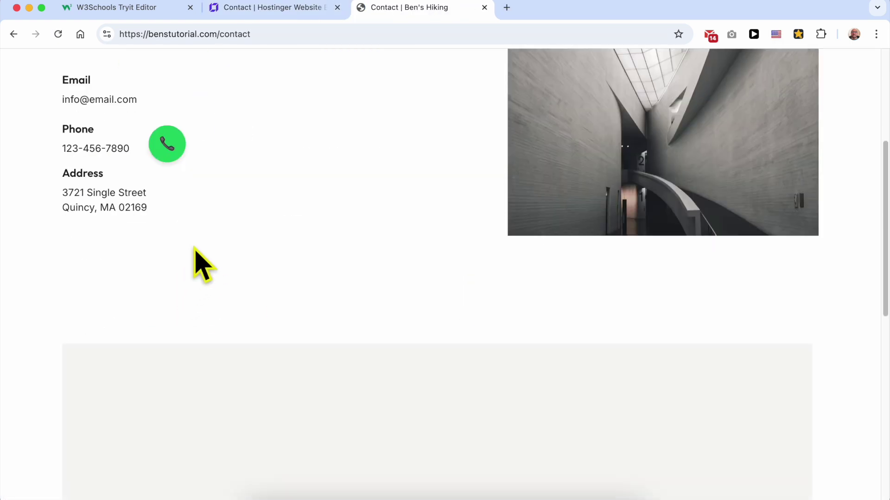
scroll(185, 255, "up", 3)
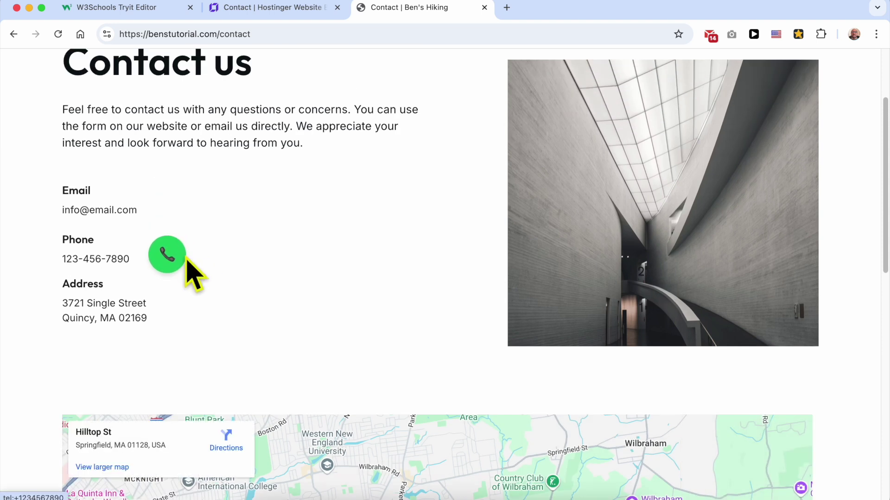
left_click(163, 253)
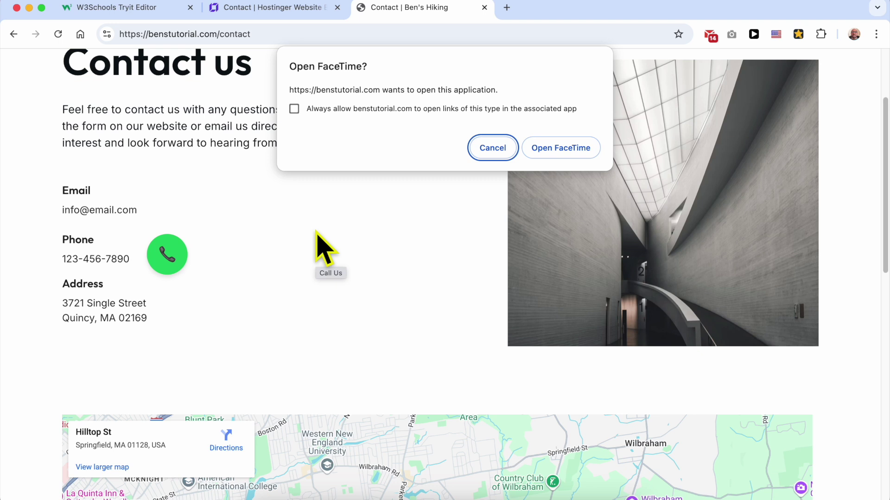
left_click(492, 149)
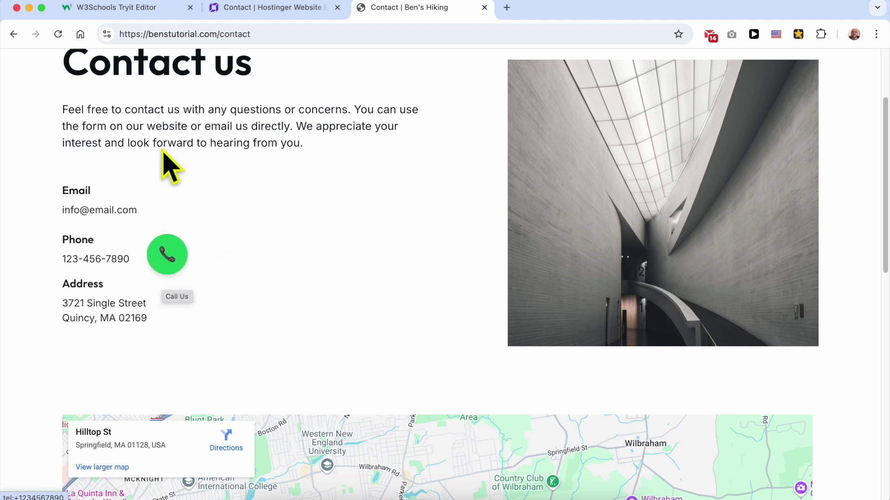
left_click(163, 17)
left_click(212, 239)
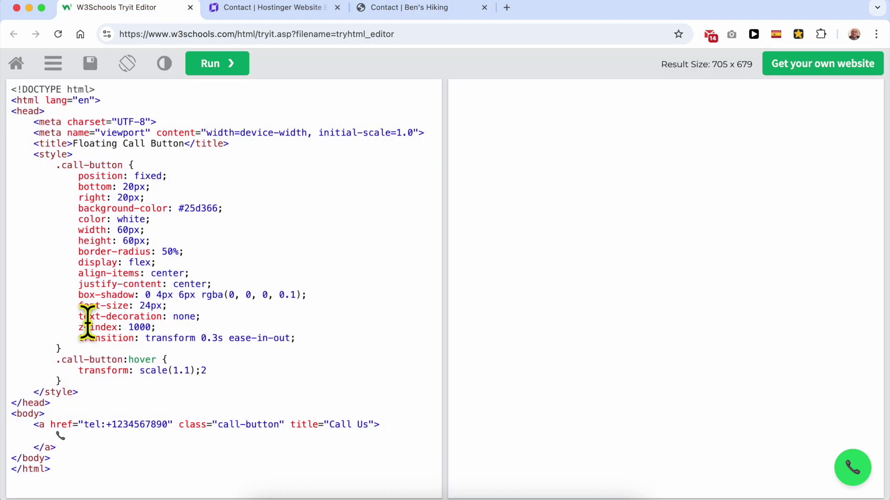
Highlight the tel phone number in the button's link, then go back to the Hostinger editor.
left_click_drag(165, 424, 93, 424)
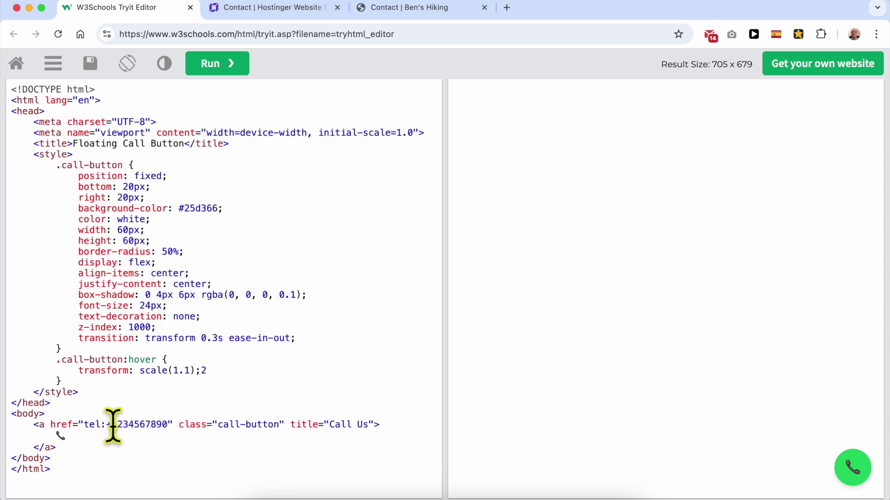
left_click_drag(113, 424, 170, 424)
left_click(191, 411)
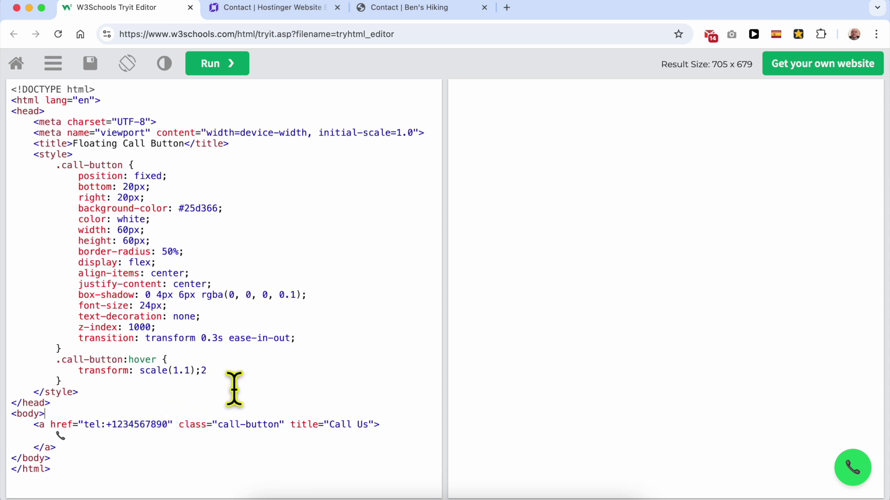
left_click(269, 8)
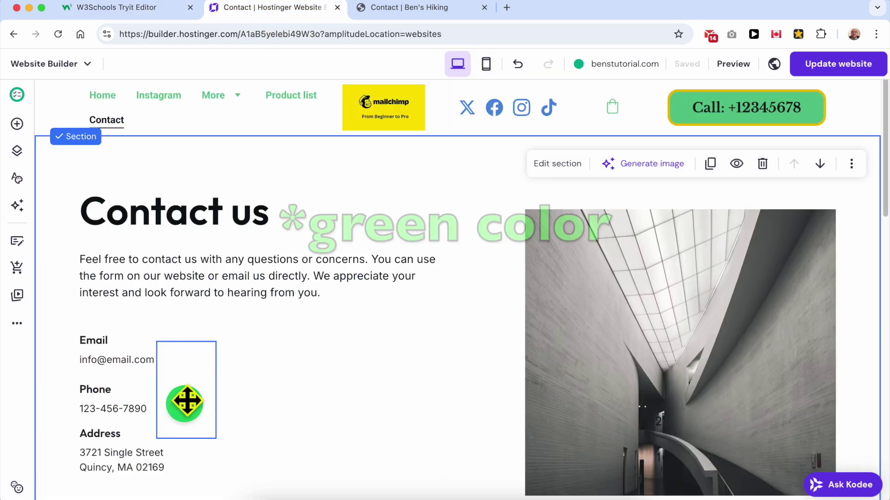
Switch back to the W3Schools Tryit Editor with the call-button code.
left_click(112, 9)
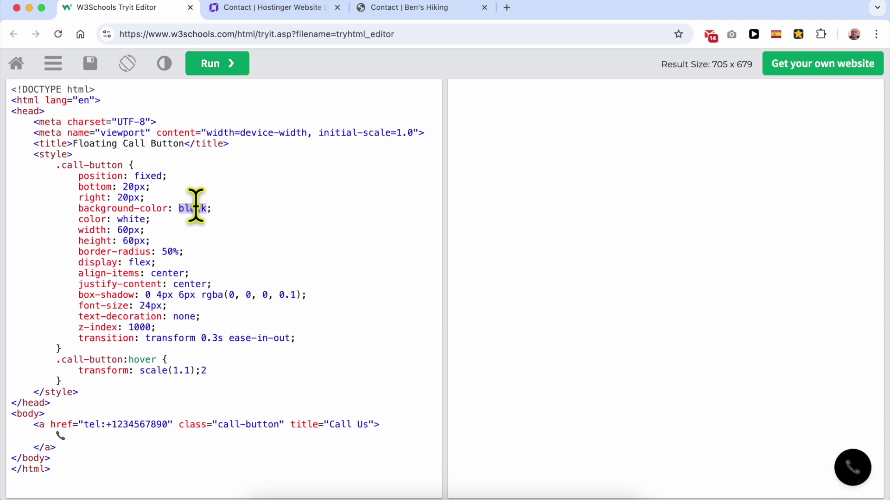
Rerun the preview so the call button shows with background colour #25d366.
left_click(215, 74)
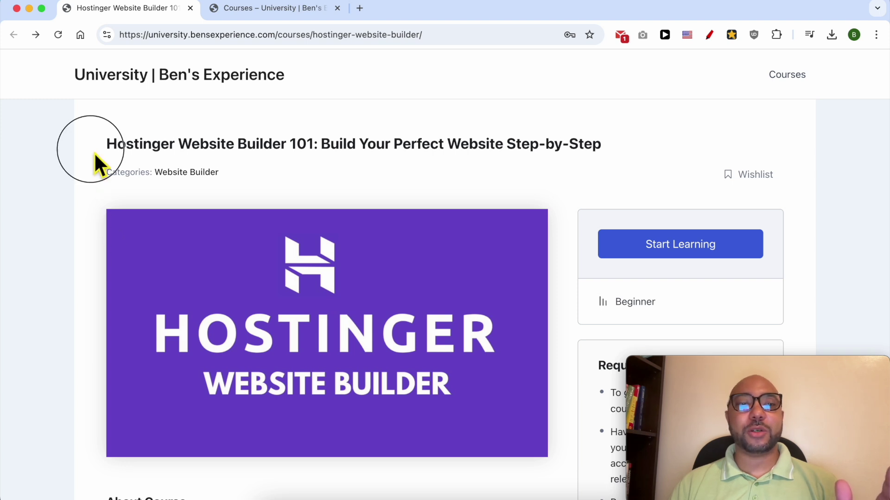
Highlight the course title and expand the Website Setup, Content Creation and SEO lesson sections.
left_click_drag(94, 152, 295, 155)
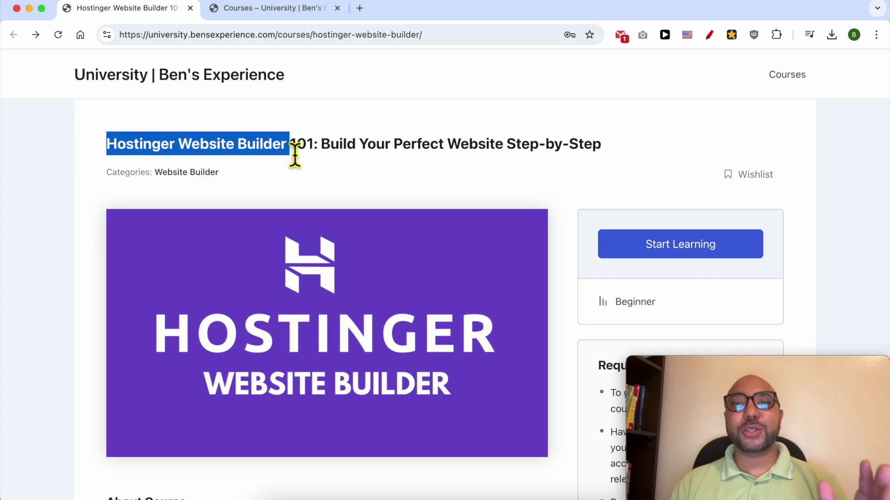
scroll(288, 167, "down", 10)
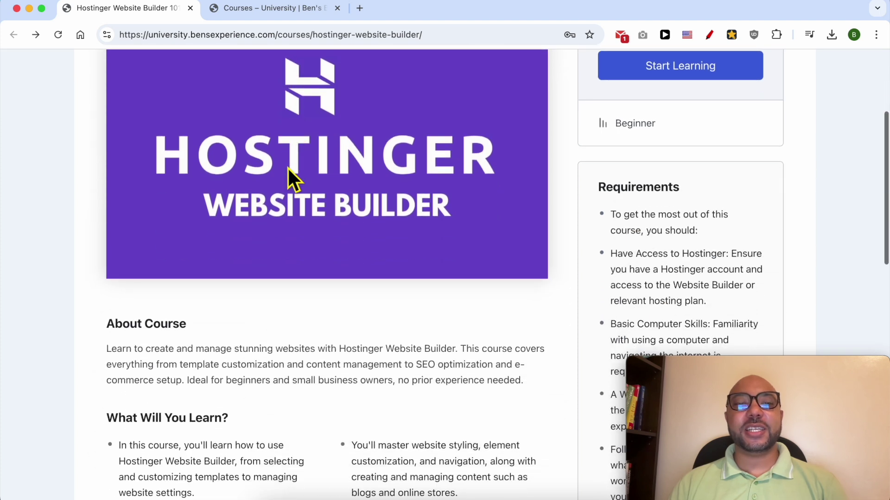
scroll(258, 266, "down", 6)
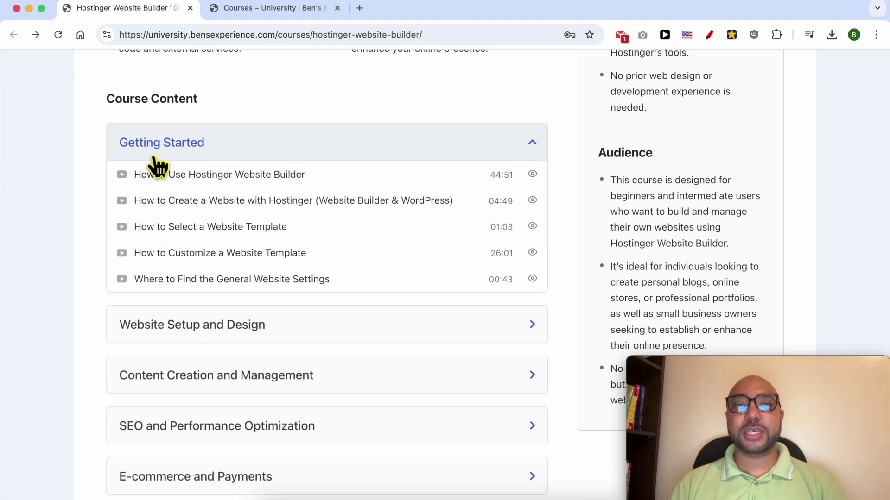
scroll(171, 222, "down", 3)
left_click(188, 205)
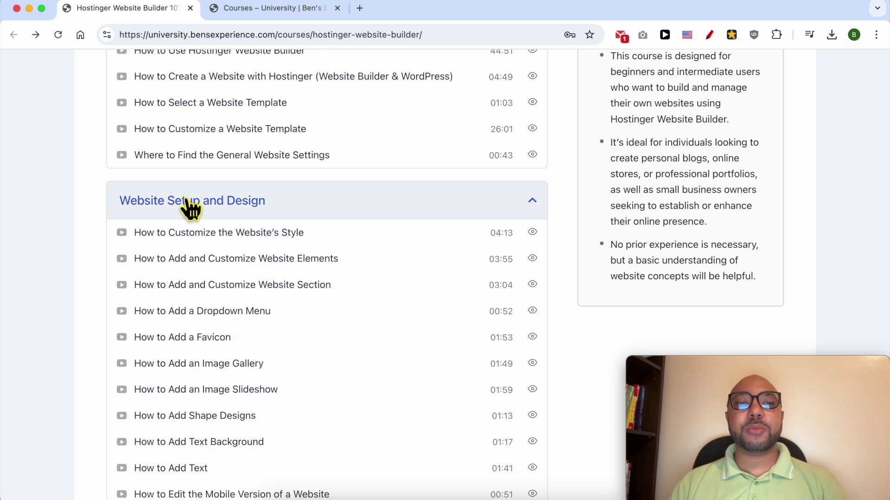
scroll(190, 224, "down", 1)
scroll(190, 227, "down", 5)
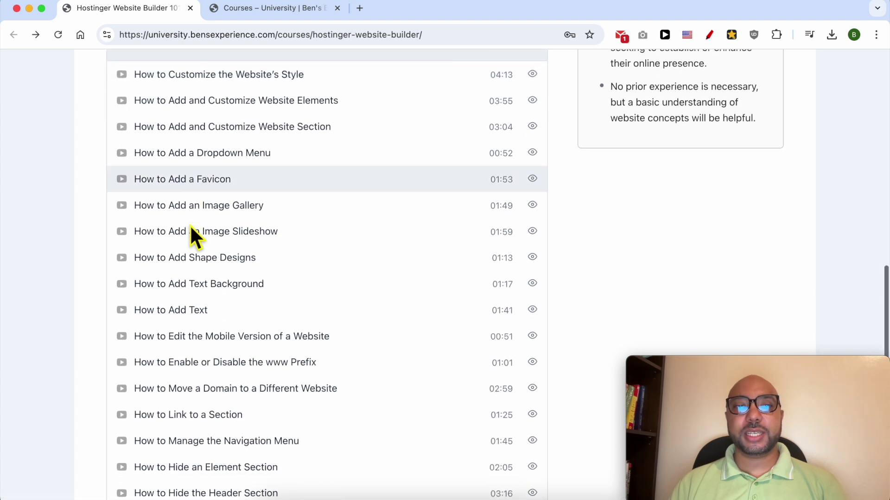
scroll(190, 225, "down", 11)
left_click(214, 203)
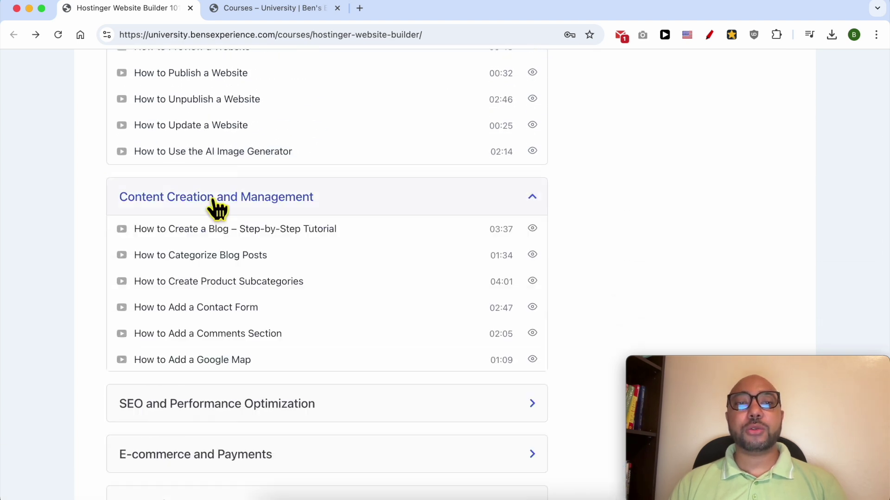
scroll(216, 206, "down", 3)
scroll(213, 204, "down", 9)
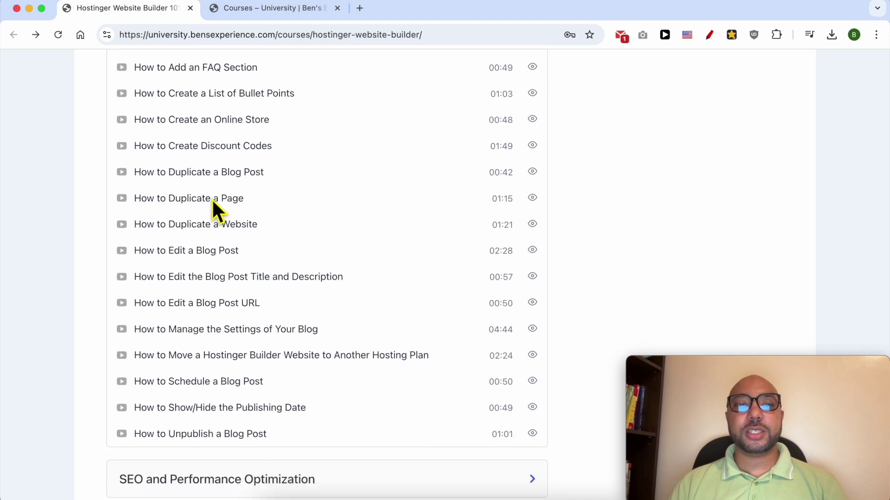
left_click(214, 253)
Expand the E-commerce and Payments, Integrations and Custom Code, and Long Tutorials lesson sections.
scroll(214, 252, "down", 3)
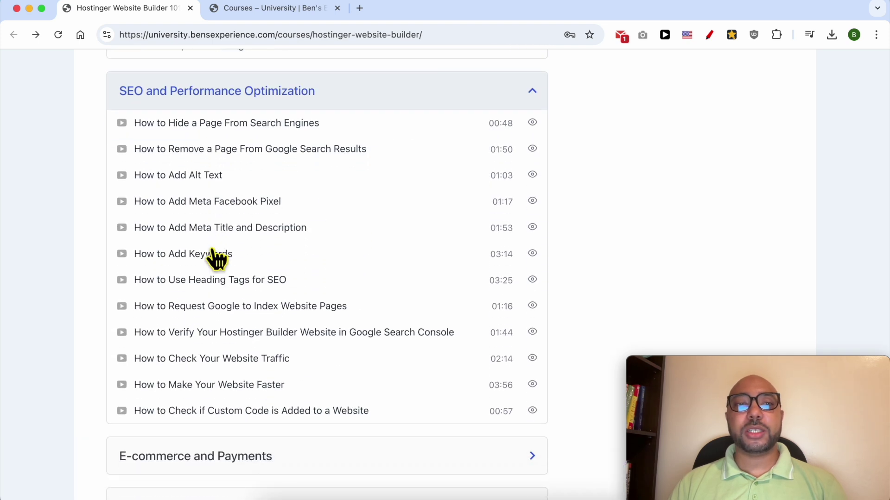
scroll(215, 255, "down", 3)
left_click(204, 326)
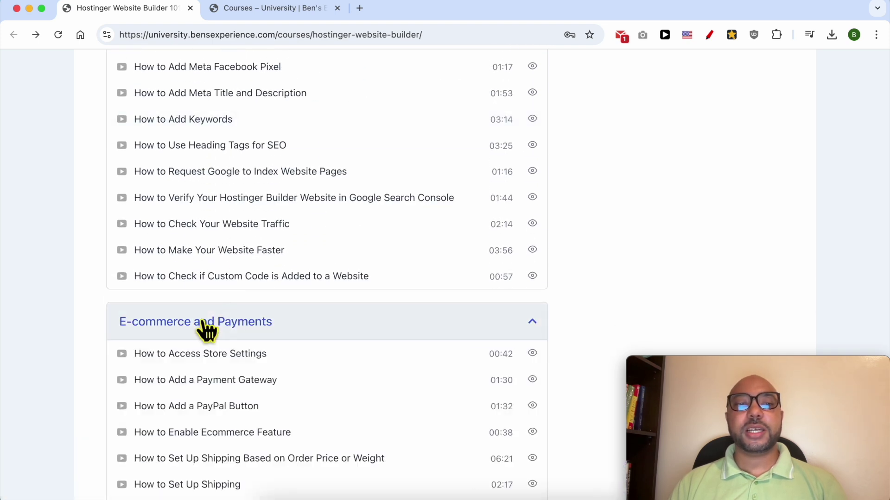
scroll(248, 307, "down", 6)
scroll(245, 298, "down", 4)
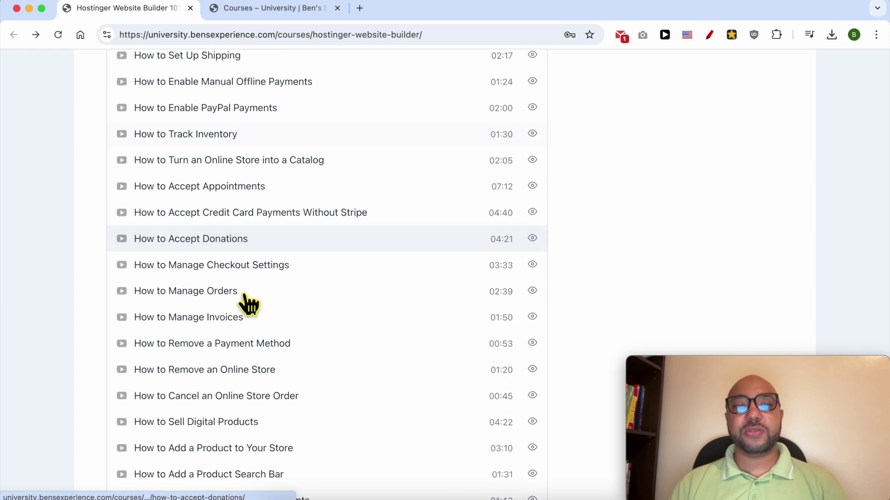
scroll(246, 298, "down", 4)
scroll(241, 325, "down", 2)
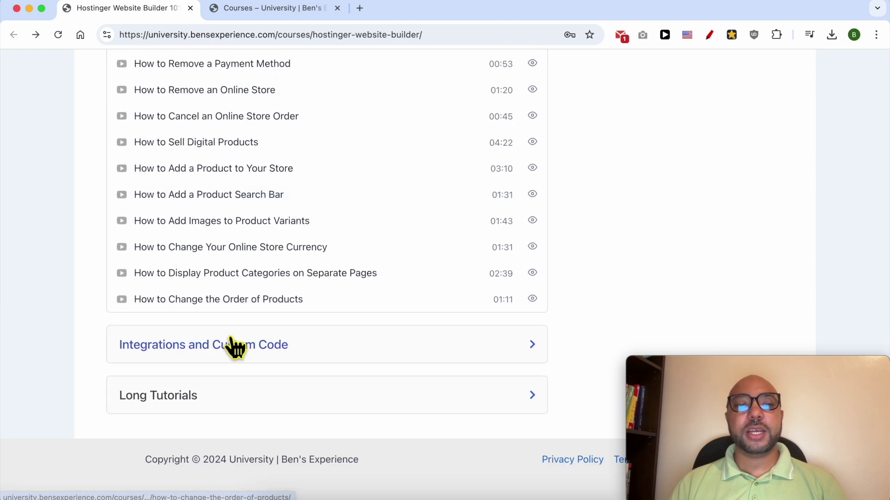
left_click(232, 344)
scroll(238, 334, "down", 4)
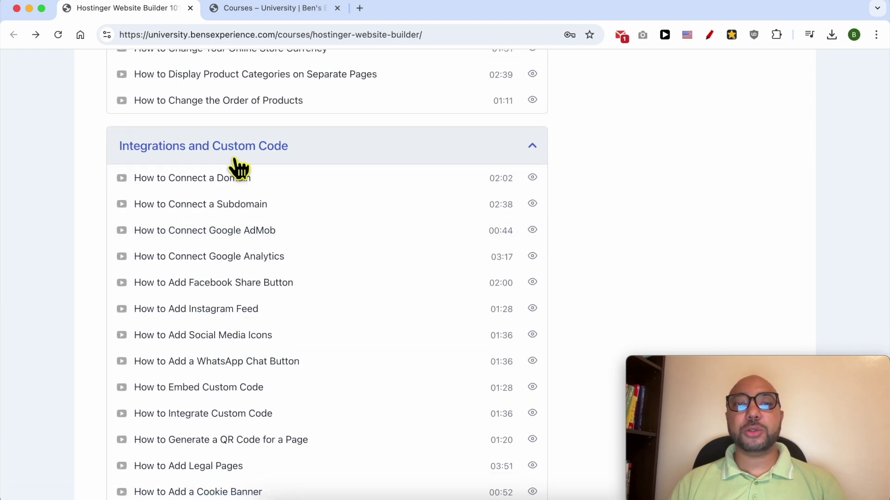
scroll(234, 166, "down", 3)
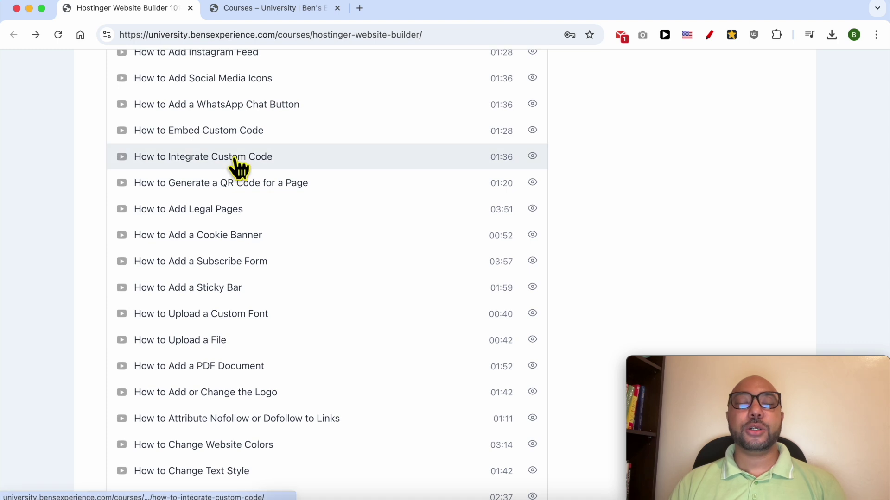
scroll(236, 167, "down", 6)
scroll(198, 292, "up", 2)
scroll(193, 371, "down", 2)
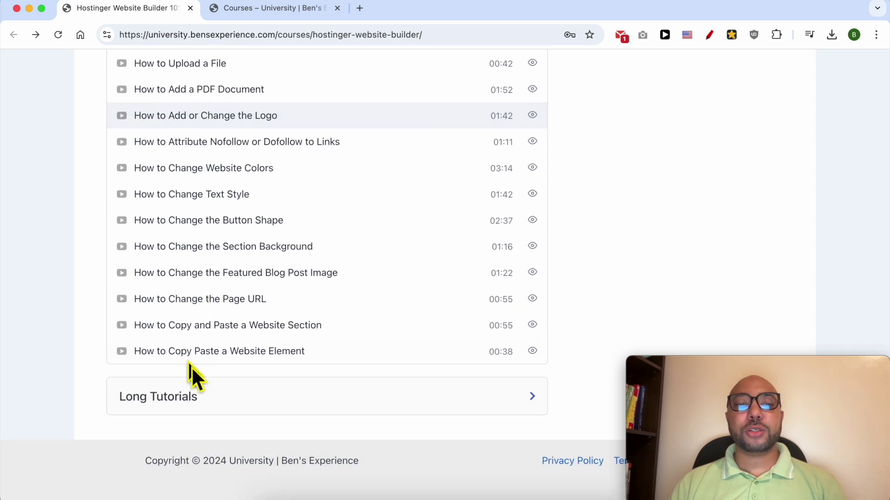
left_click(190, 397)
scroll(232, 334, "down", 4)
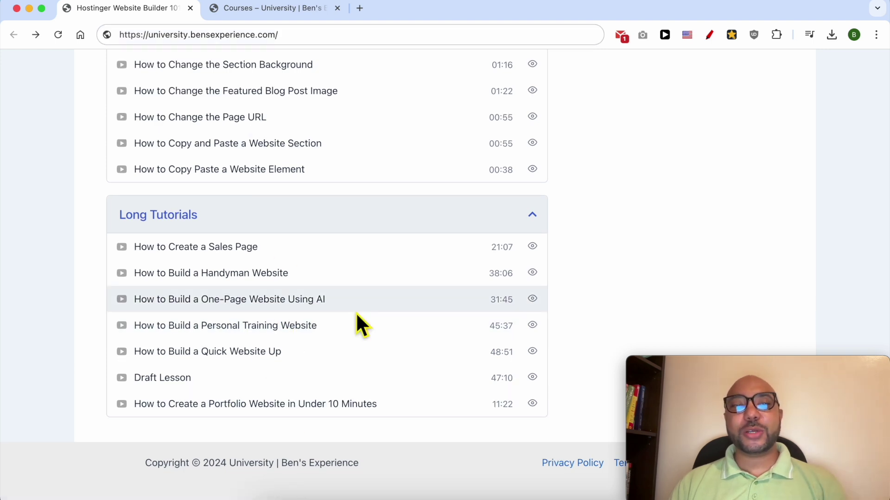
scroll(356, 315, "up", 15)
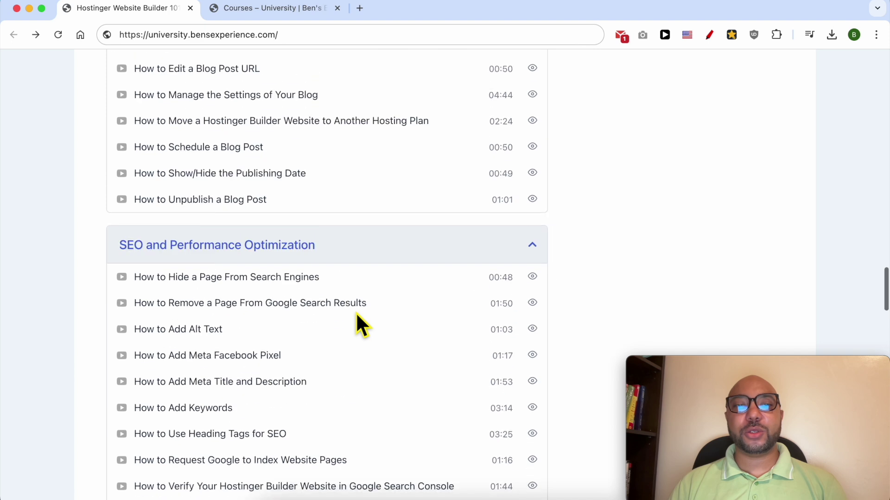
Switch to the Courses catalogue page and highlight the site's web address.
left_click(277, 9)
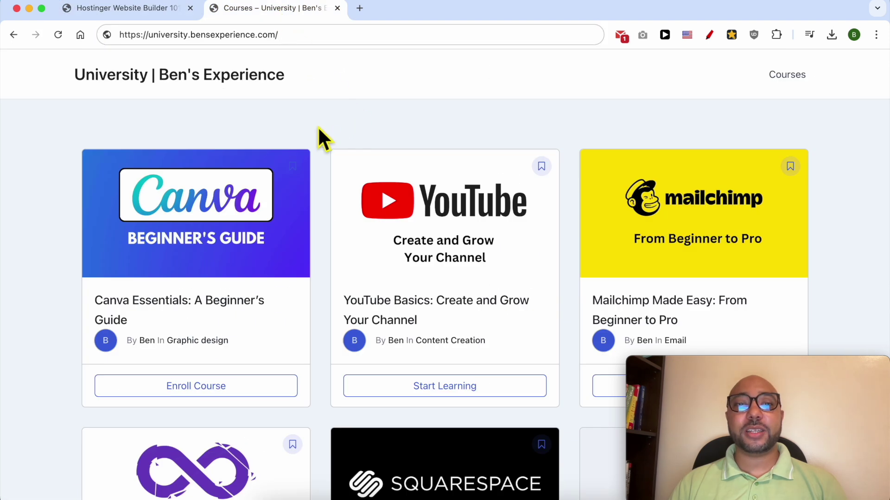
scroll(318, 129, "down", 15)
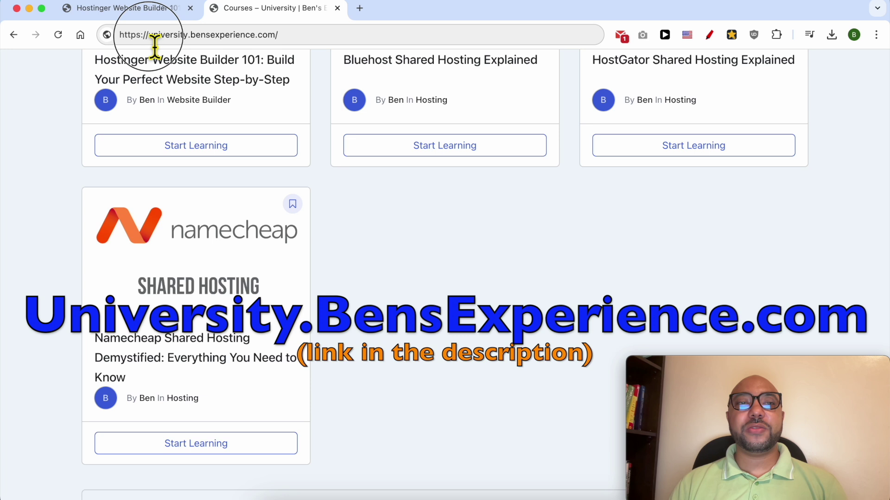
left_click_drag(148, 35, 307, 38)
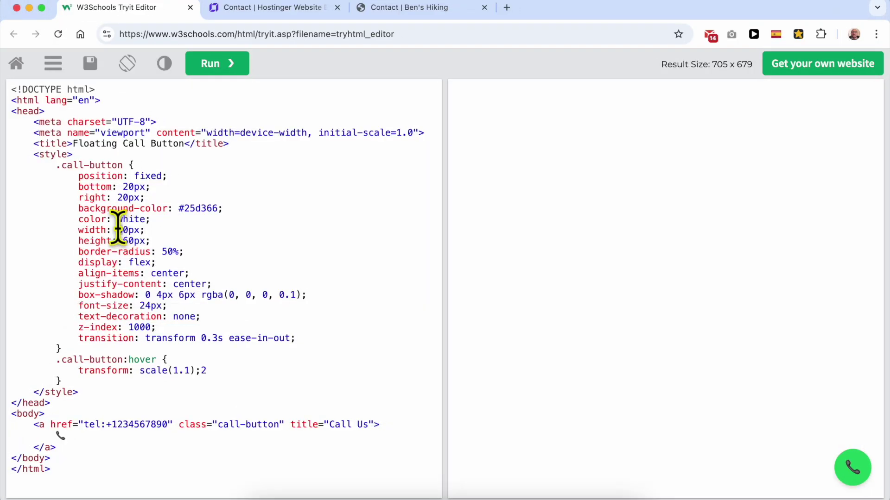
Change the .call-button width and height from 60px to 120px, rerunning the preview after each edit.
left_click_drag(117, 230, 138, 230)
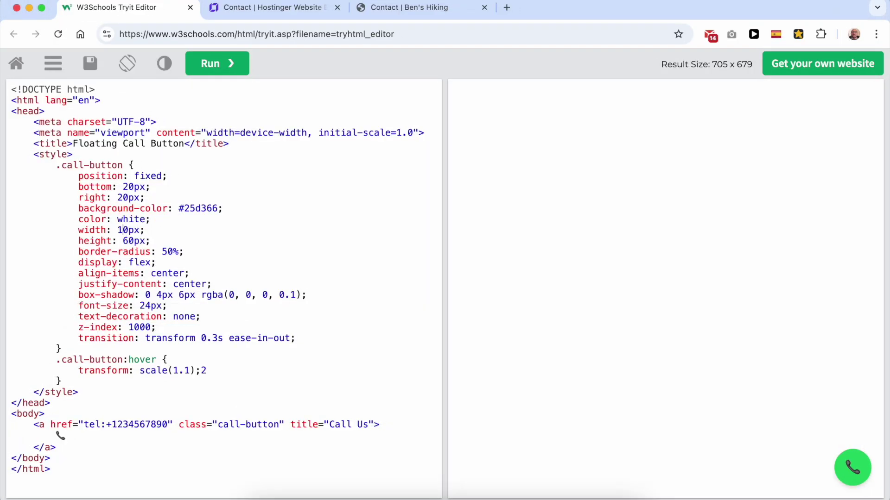
left_click(211, 70)
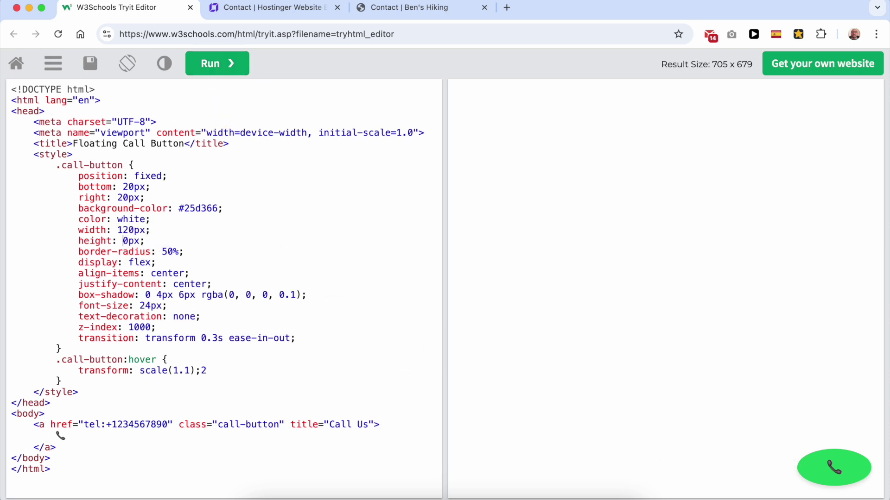
left_click(214, 70)
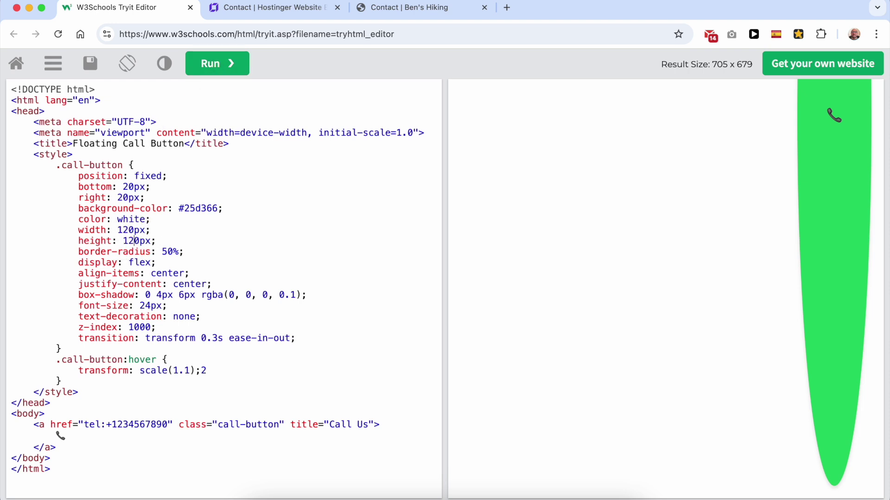
left_click(224, 65)
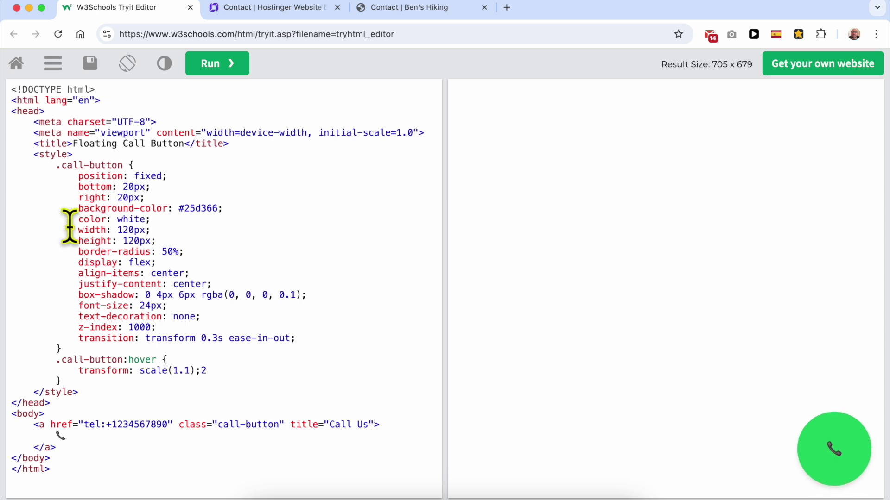
left_click_drag(75, 230, 173, 240)
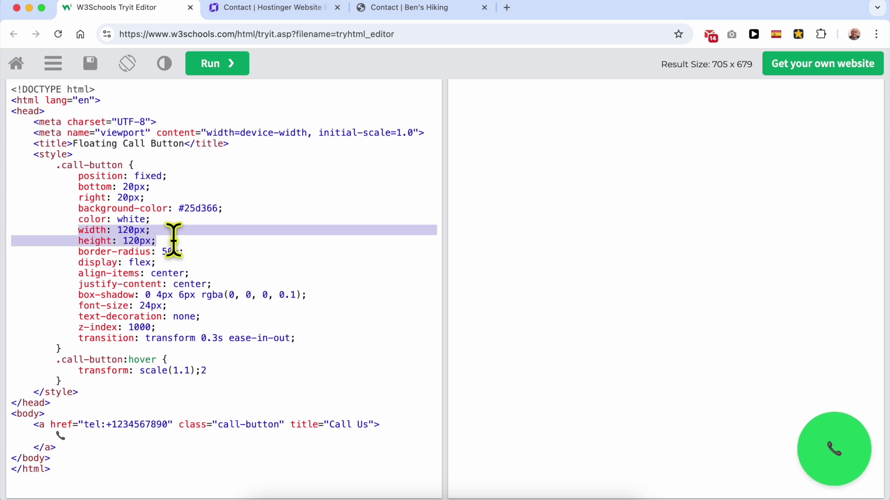
Change the phone icon's font-size from 30px to 50px, copy all the button code, and return to Hostinger's Contact page.
left_click(121, 228)
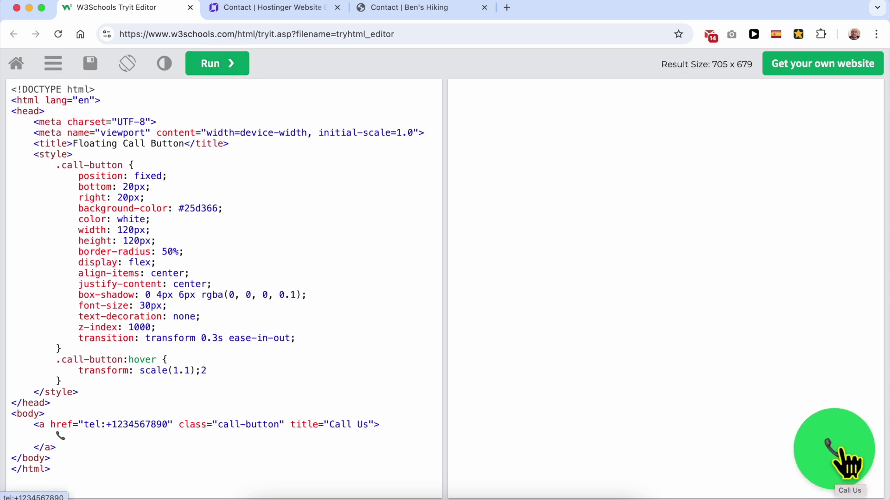
double_click(144, 306)
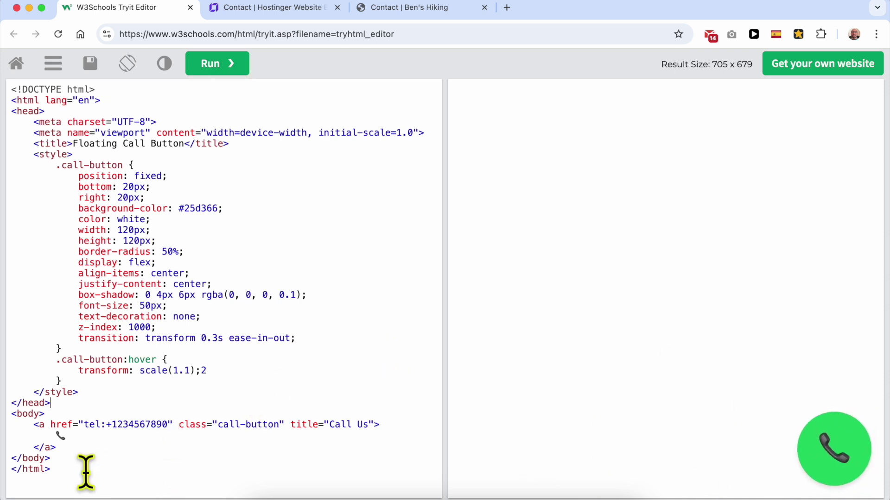
left_click_drag(86, 473, 20, 80)
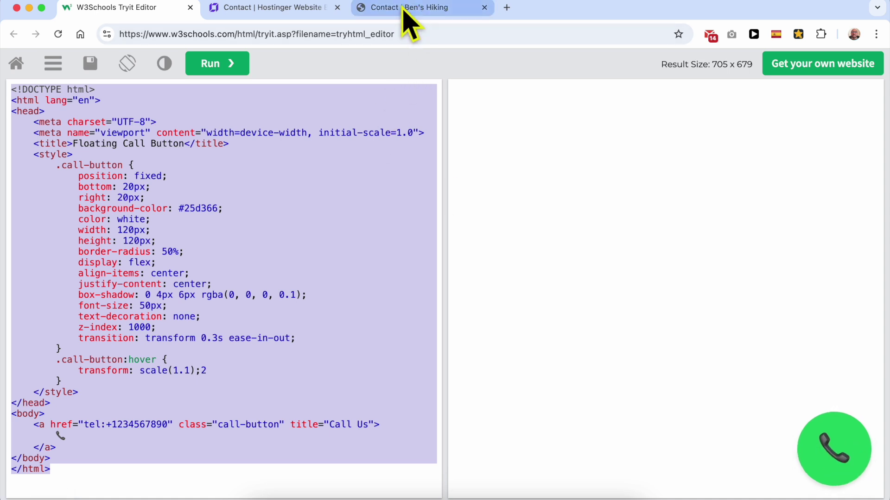
left_click(279, 8)
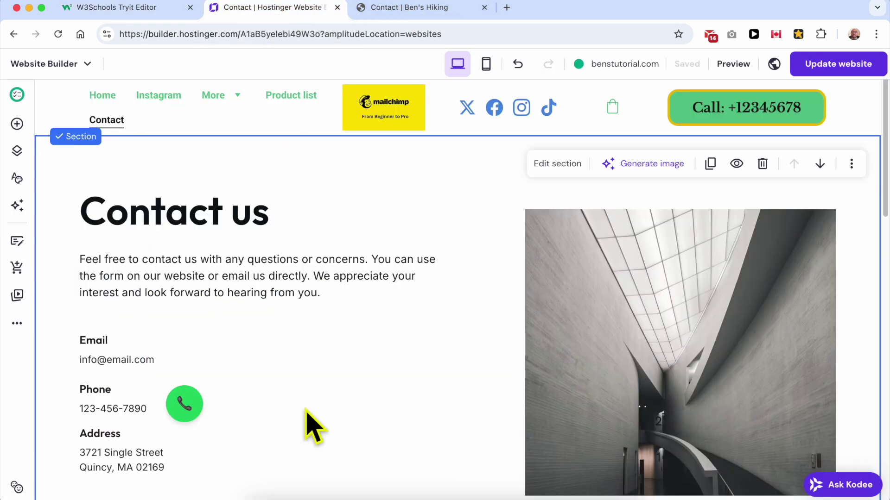